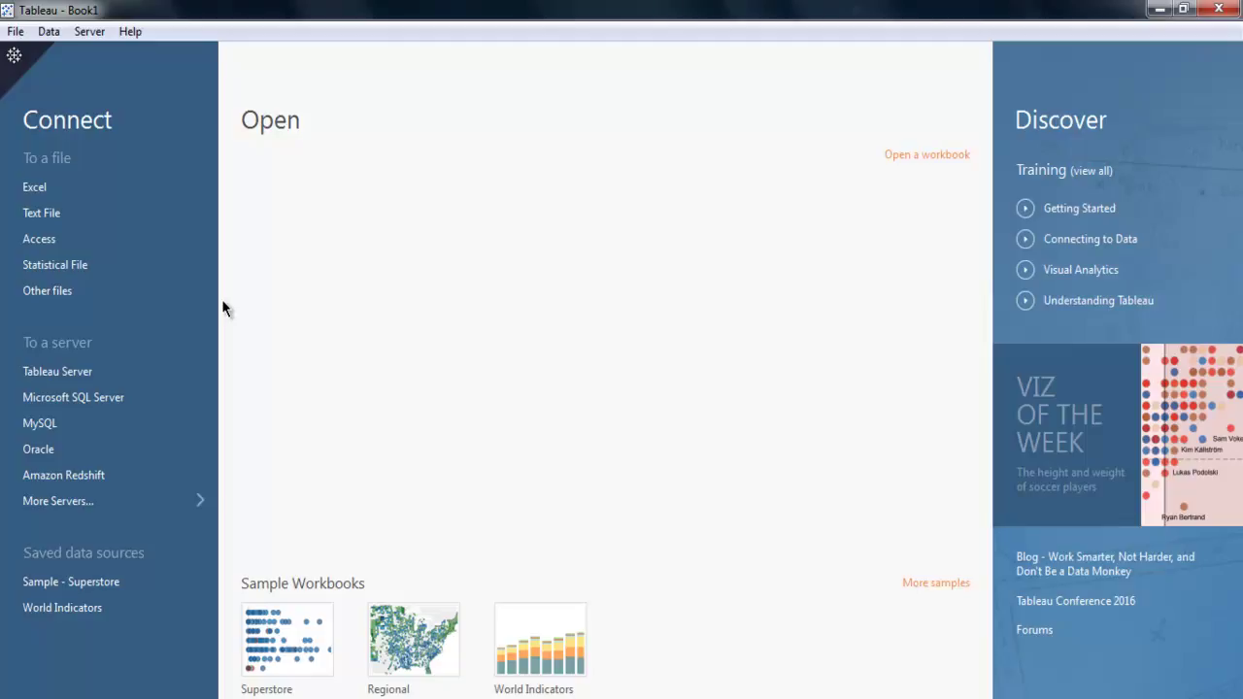
- Open Sample - Superstore and build a table with Category on Rows and Region on Columns
click(79, 584)
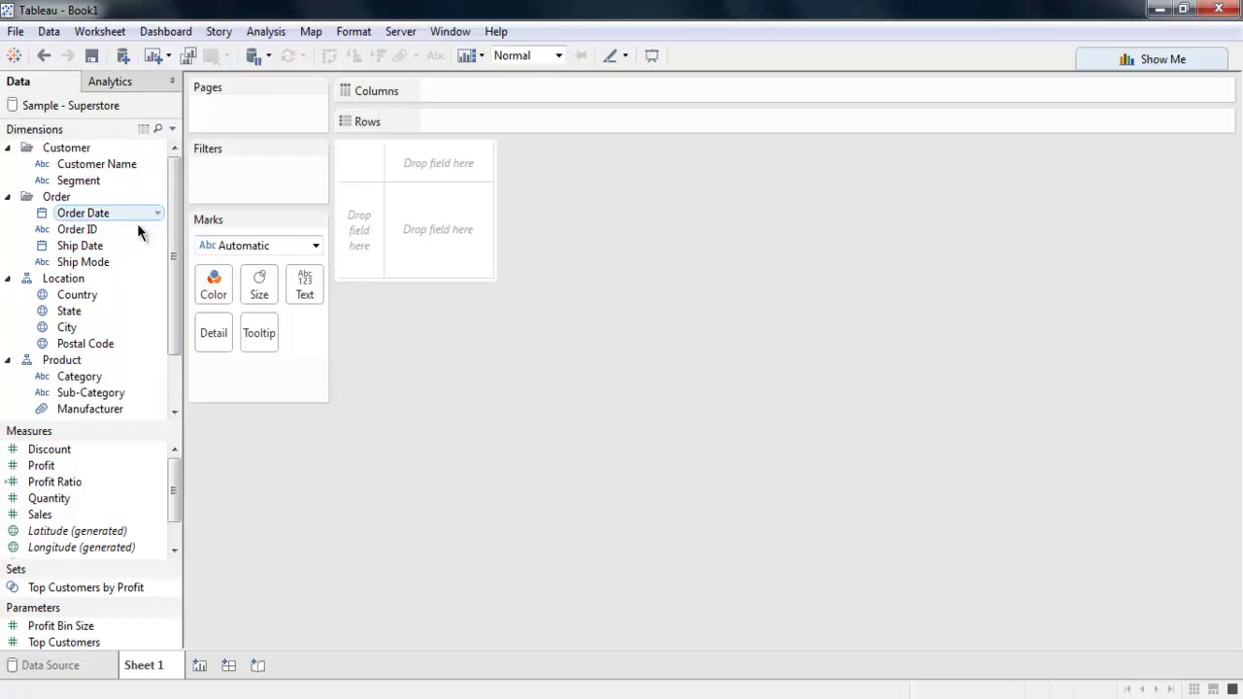
drag(177, 261, 179, 341)
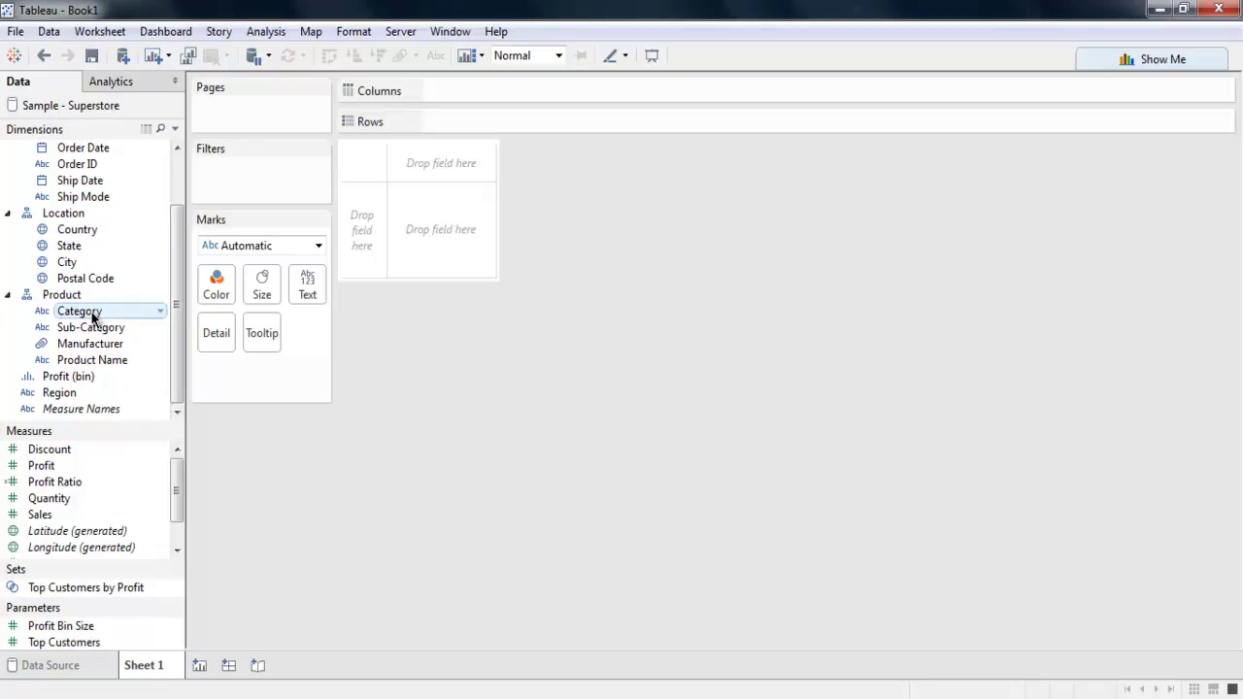
double_click(91, 312)
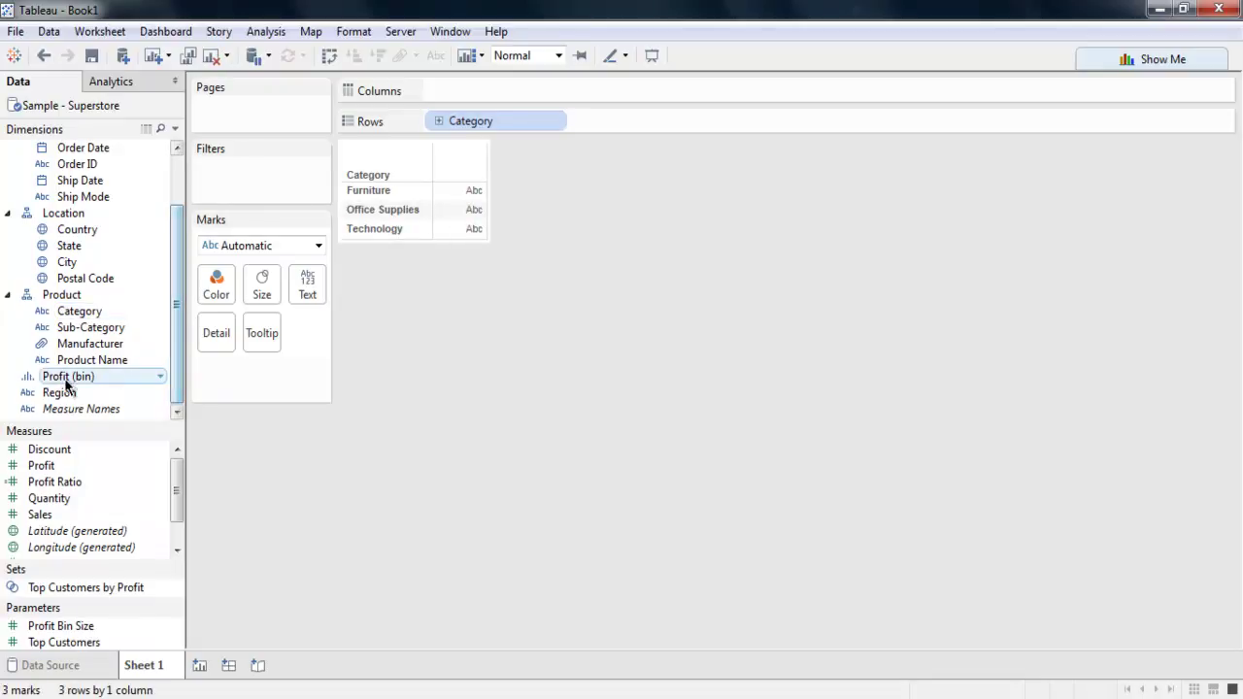
click(64, 393)
double_click(64, 393)
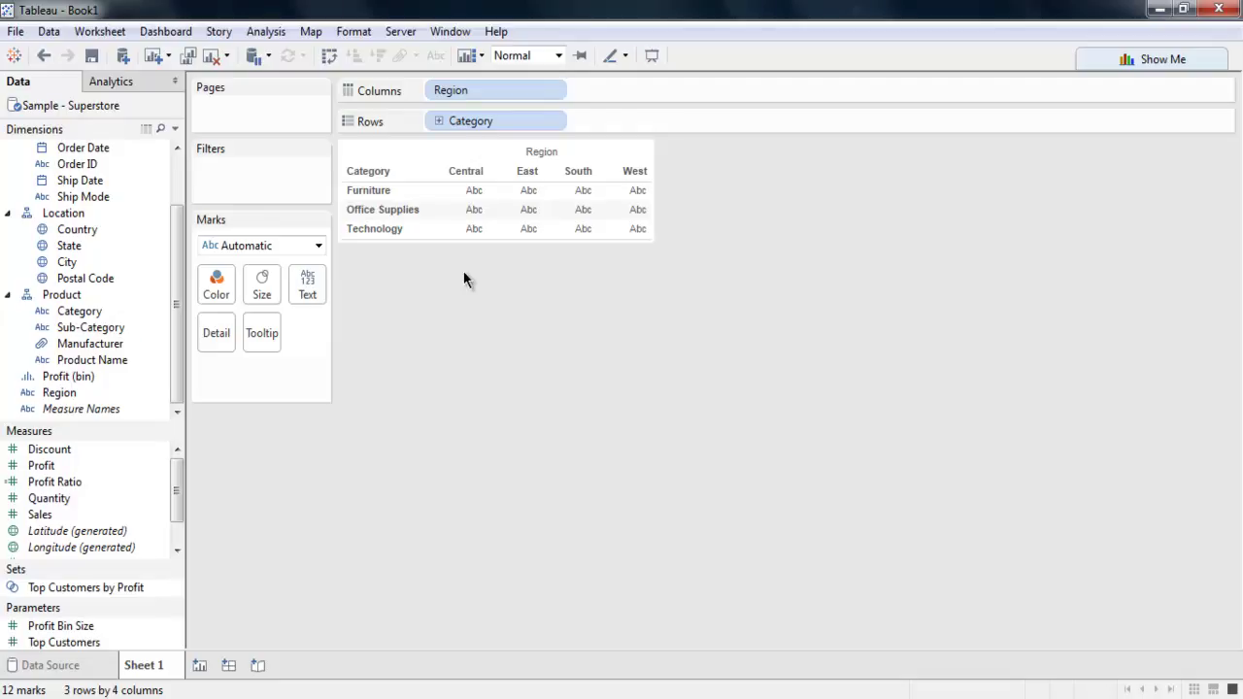
- Add SUM(Sales) to the Text mark so all 12 cells show sales totals
click(38, 520)
double_click(39, 518)
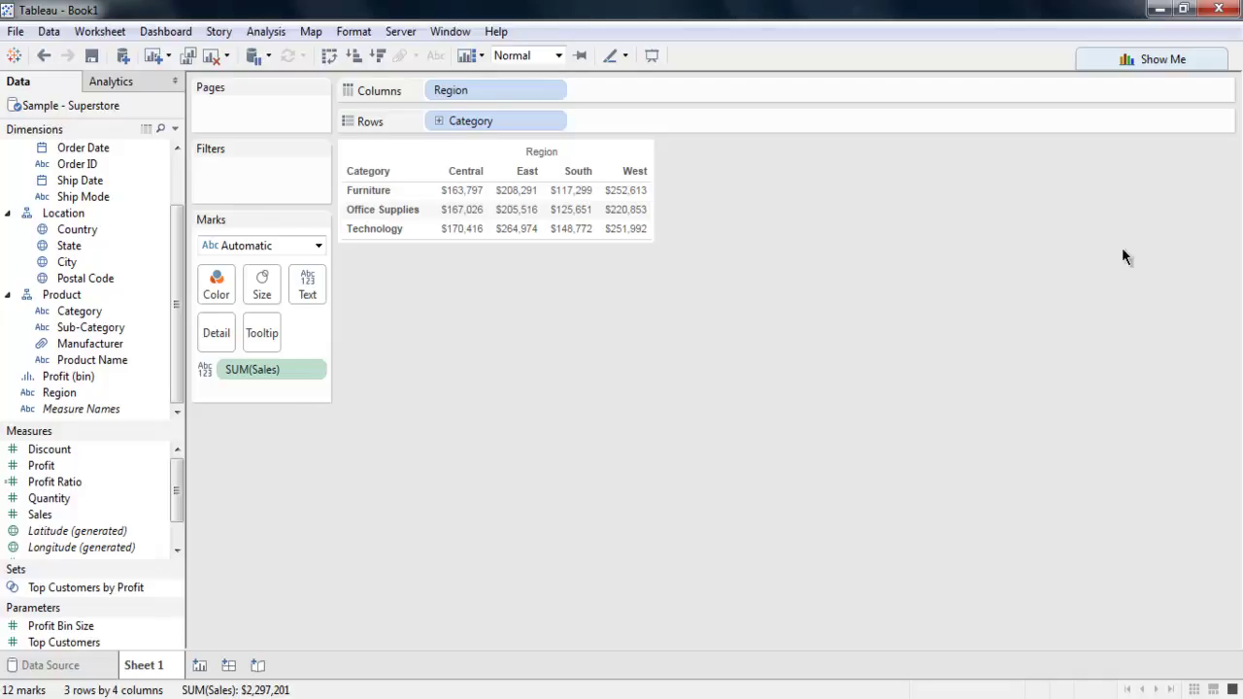
- Show the Show Me chart-type gallery and place it beside the crosstab
click(1131, 59)
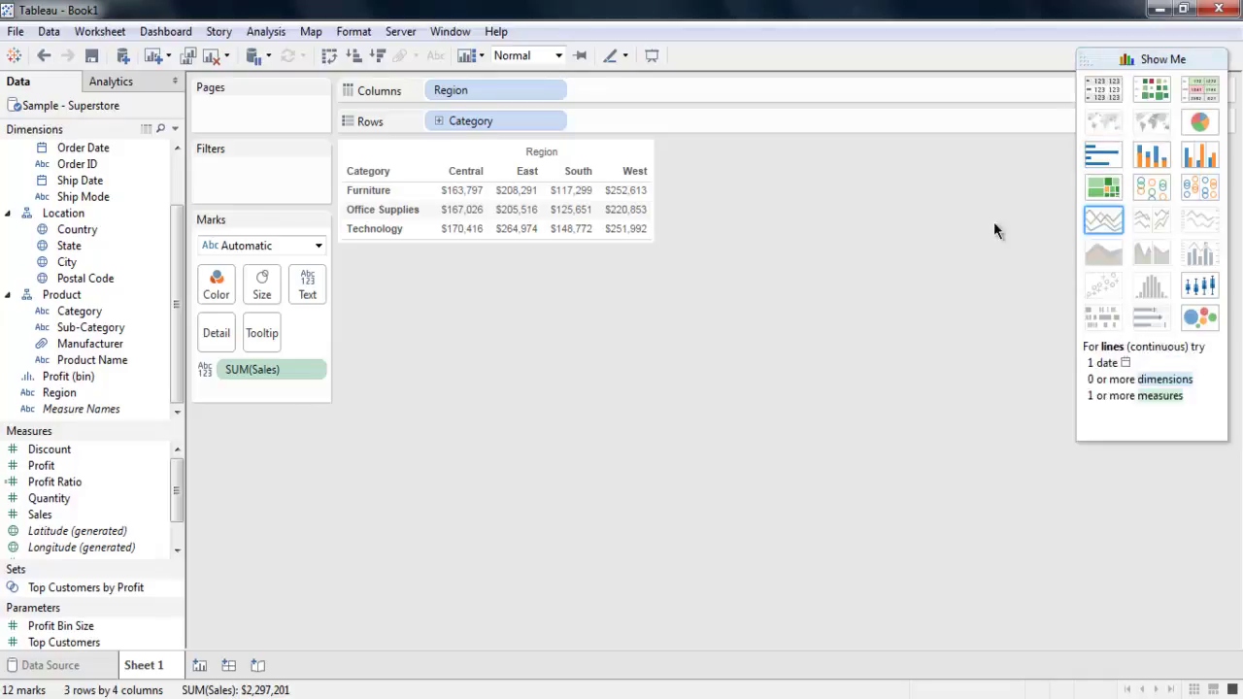
mouse_move(1191, 58)
mouse_down()
mouse_move(916, 91)
mouse_move(485, 278)
mouse_move(450, 262)
mouse_up()
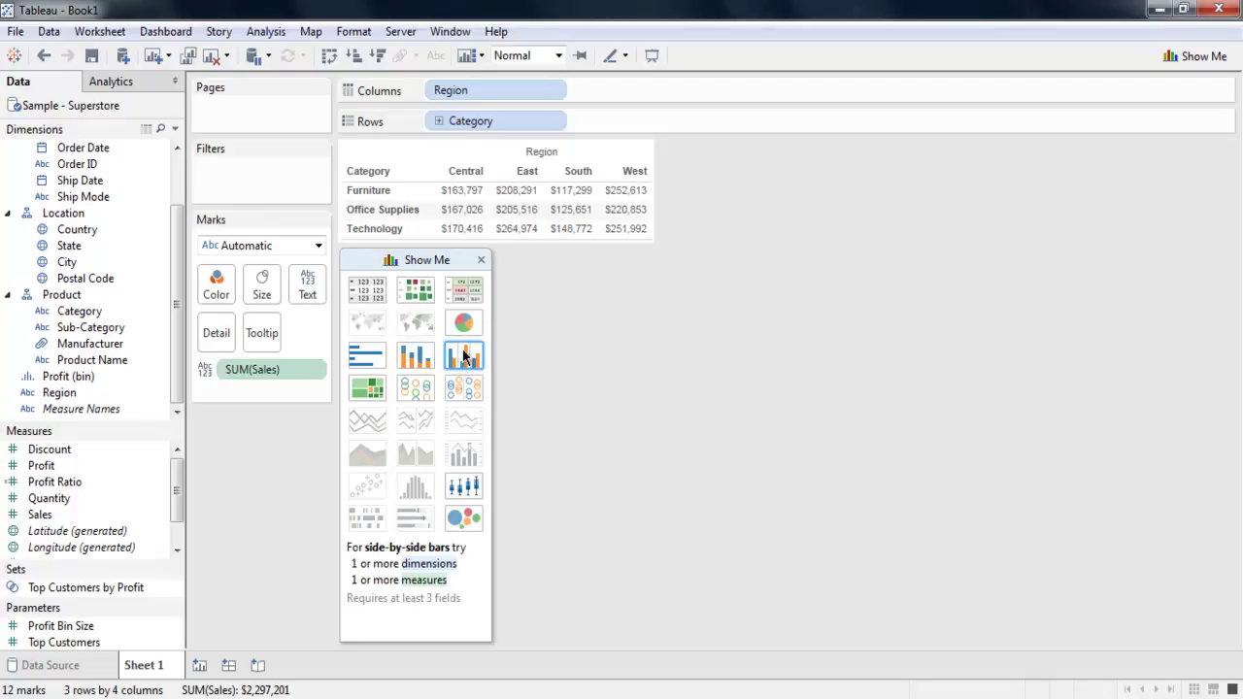
- Switch the view to horizontal bars, grouping Region bars under each Category
click(380, 352)
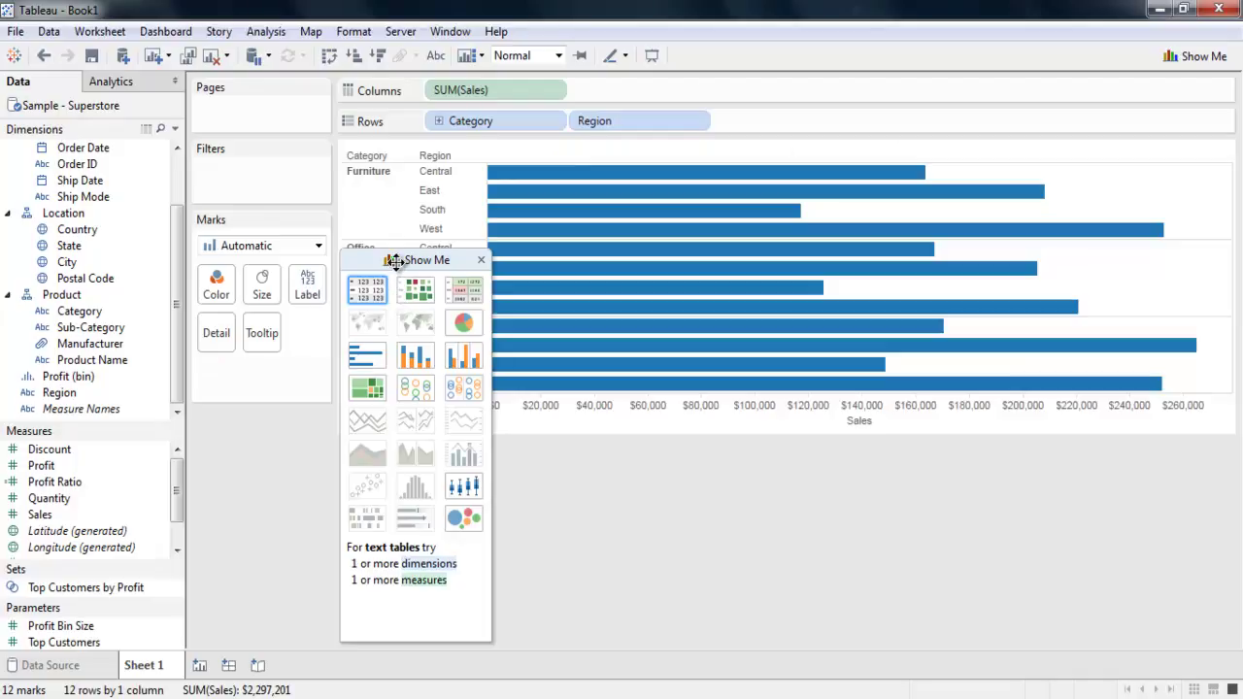
drag(395, 260, 408, 443)
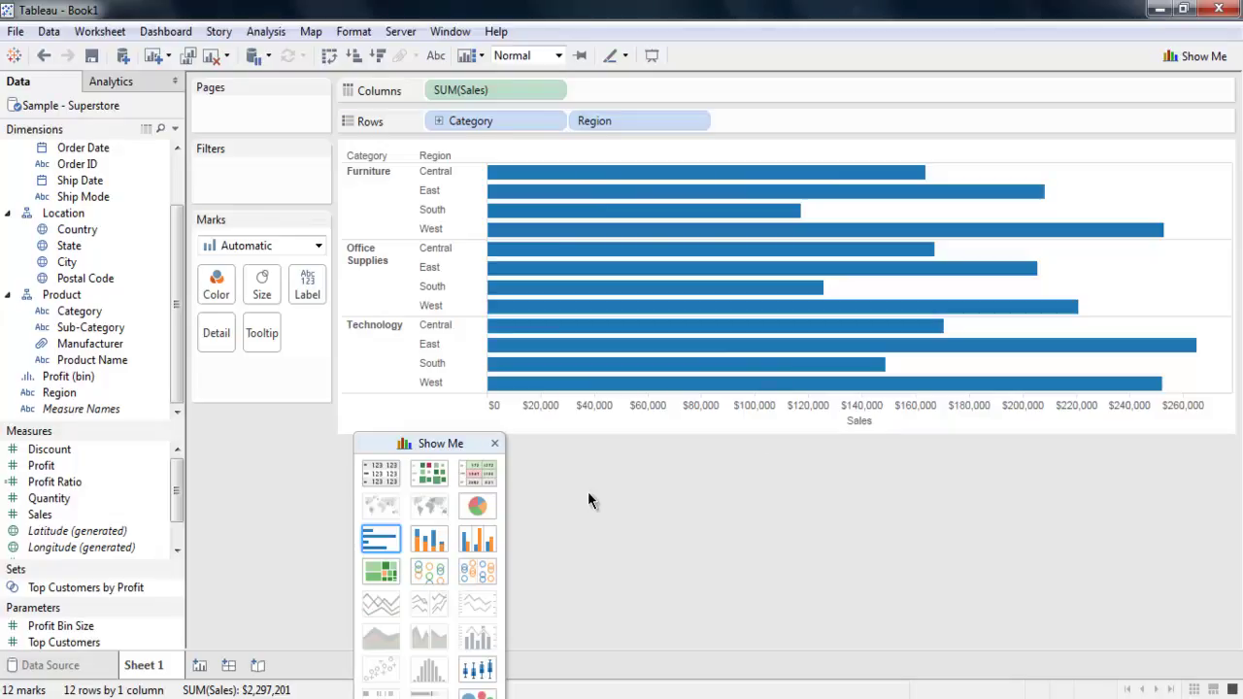
mouse_move(370, 121)
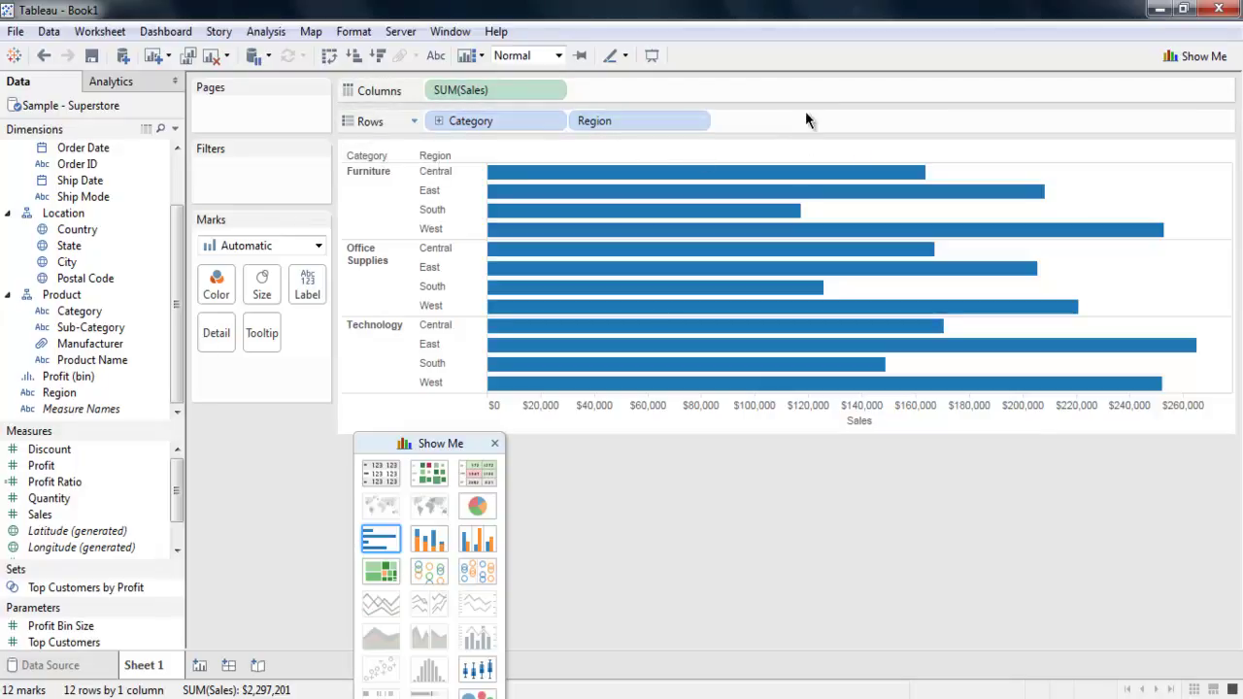
- Switch to vertical stacked bars per Region, with segments colored by Category
click(438, 542)
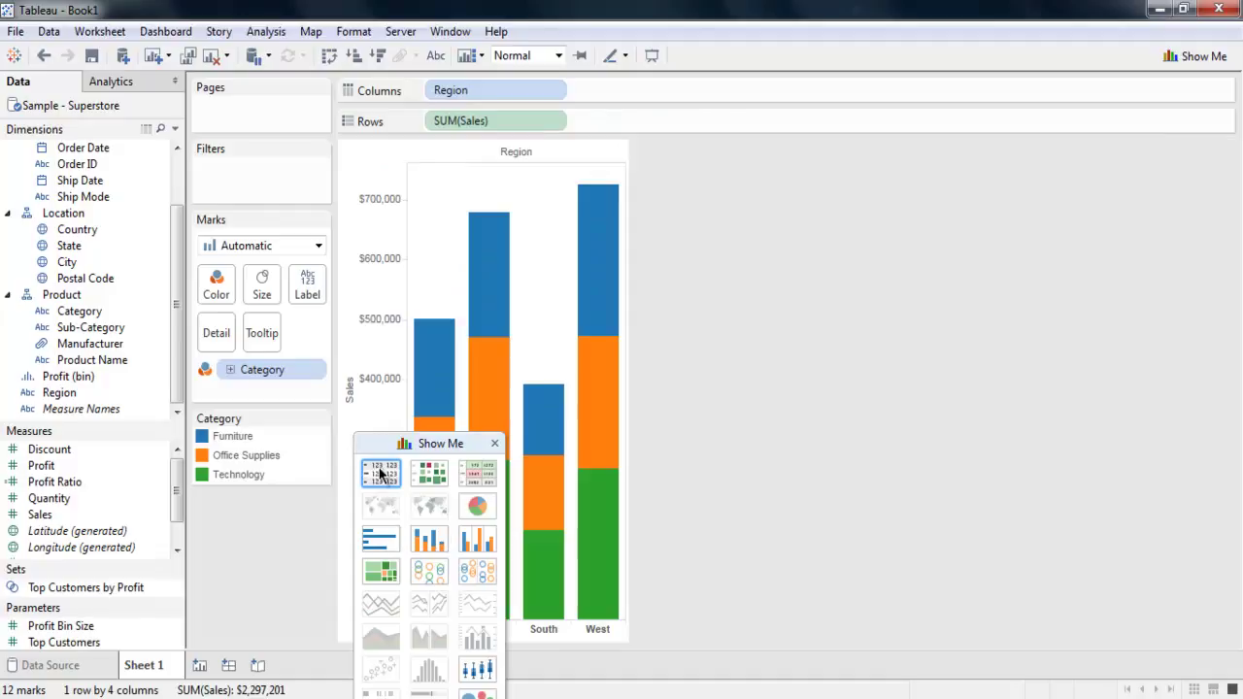
drag(376, 444, 1012, 138)
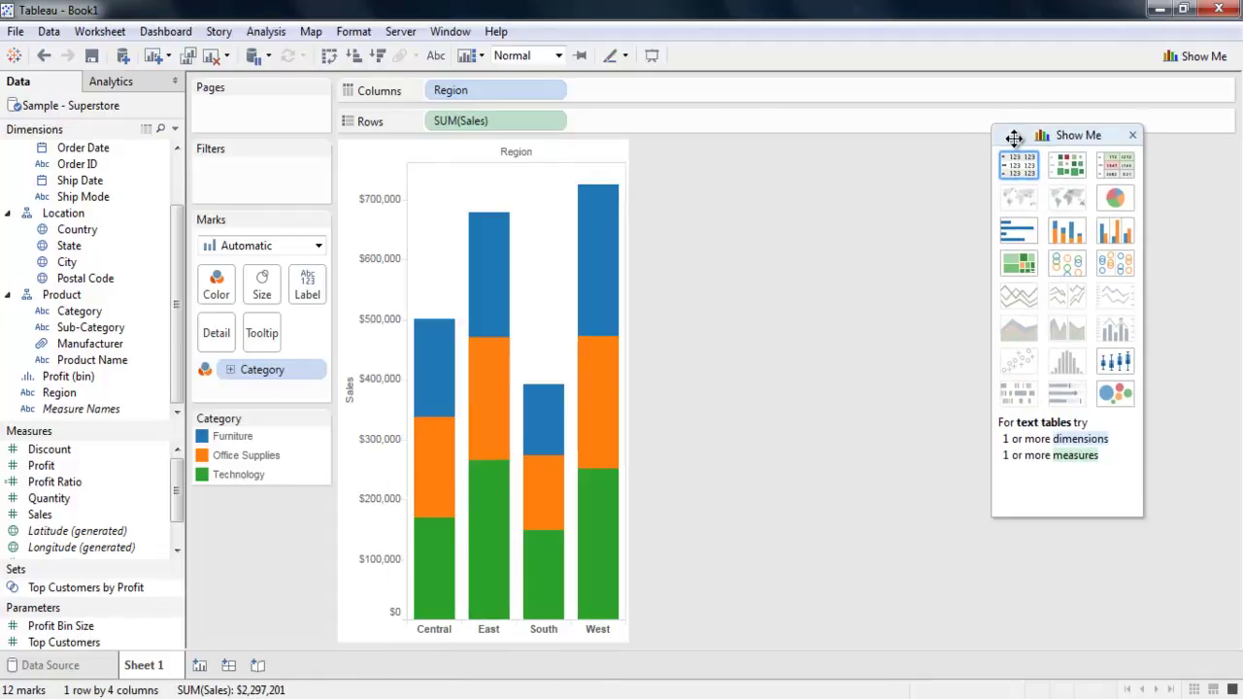
drag(1012, 138, 862, 165)
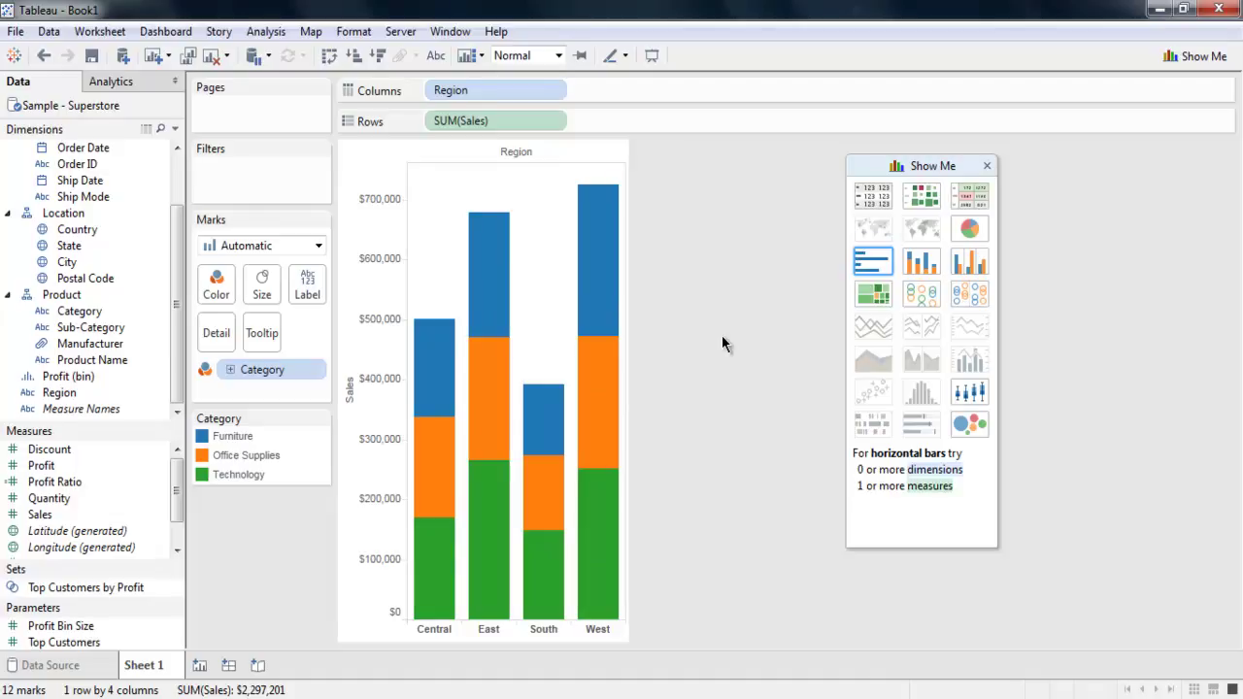
- Switch to side-by-side bars per Region within each Category, keeping the Region legend visible
click(975, 268)
drag(894, 166, 1123, 170)
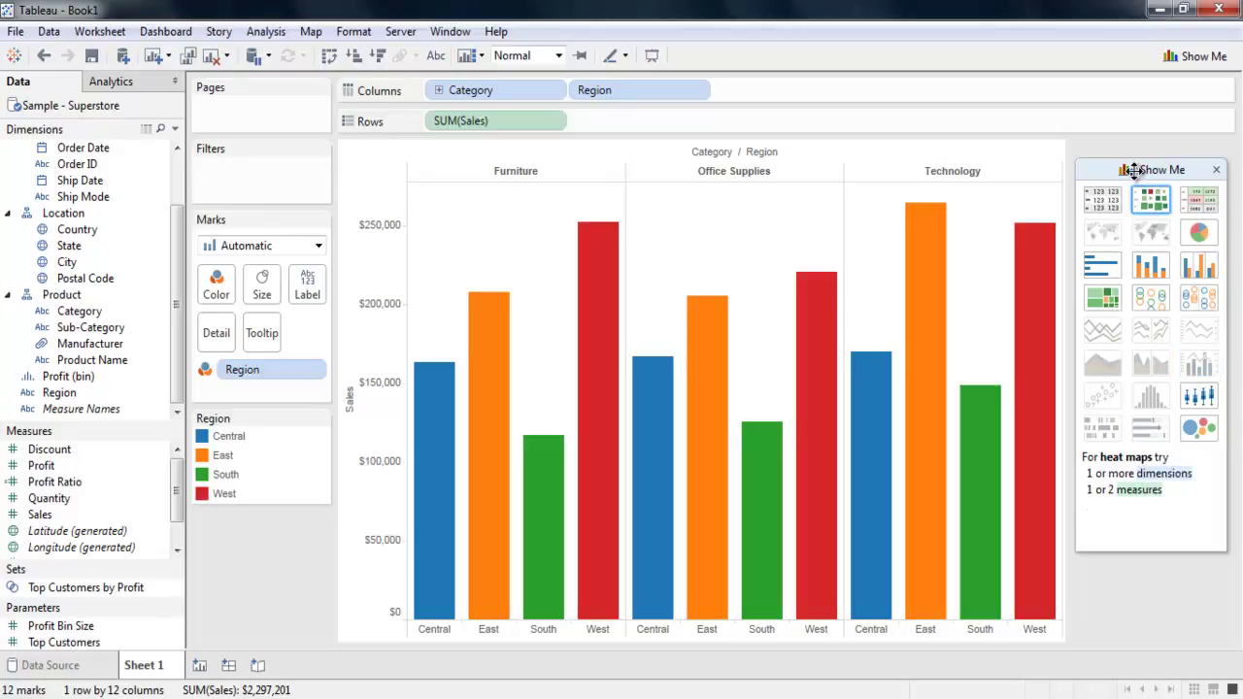
mouse_move(1088, 170)
mouse_down()
mouse_move(768, 159)
mouse_move(203, 196)
mouse_up()
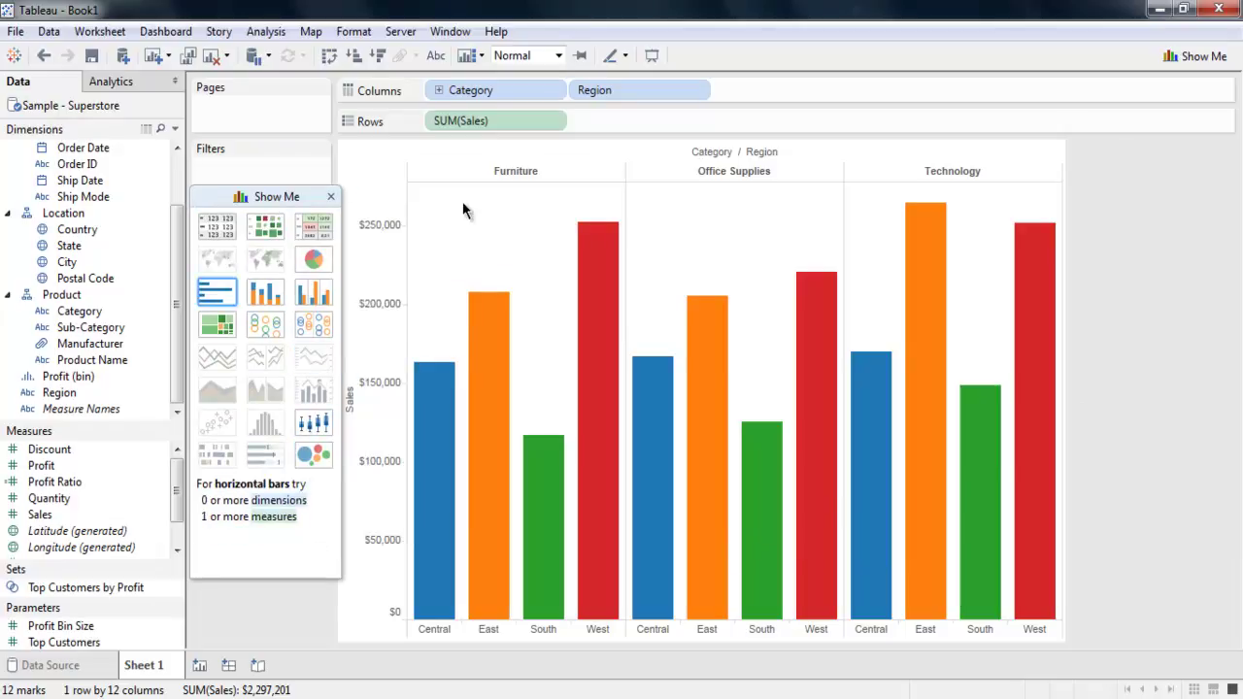
drag(227, 197, 1098, 195)
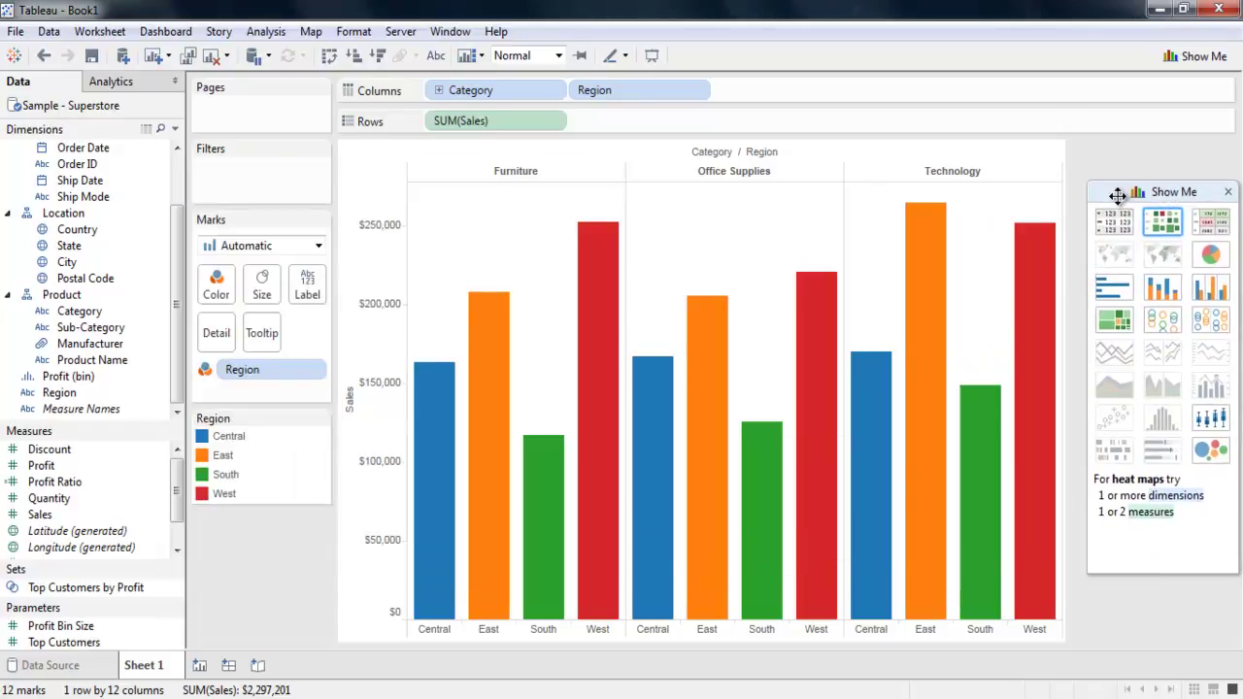